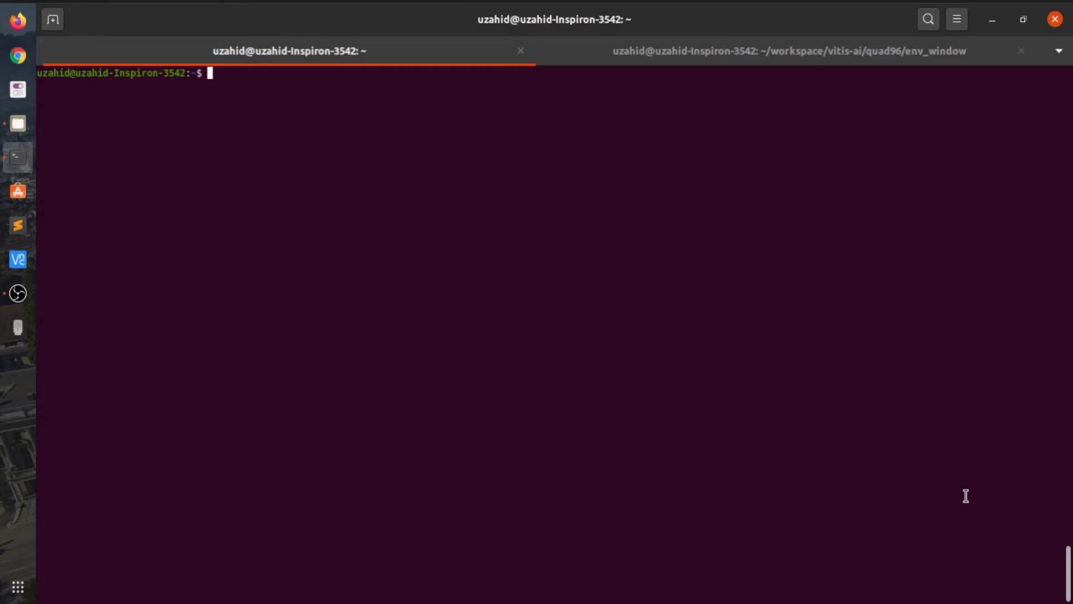
Log into the Ultra96 board at 192.168.3.1 over SSH using the recalled command.
{"action": "key", "text": "ctrl+r"}
{"action": "type", "text": "ss"}
{"action": "key", "text": "Return"}
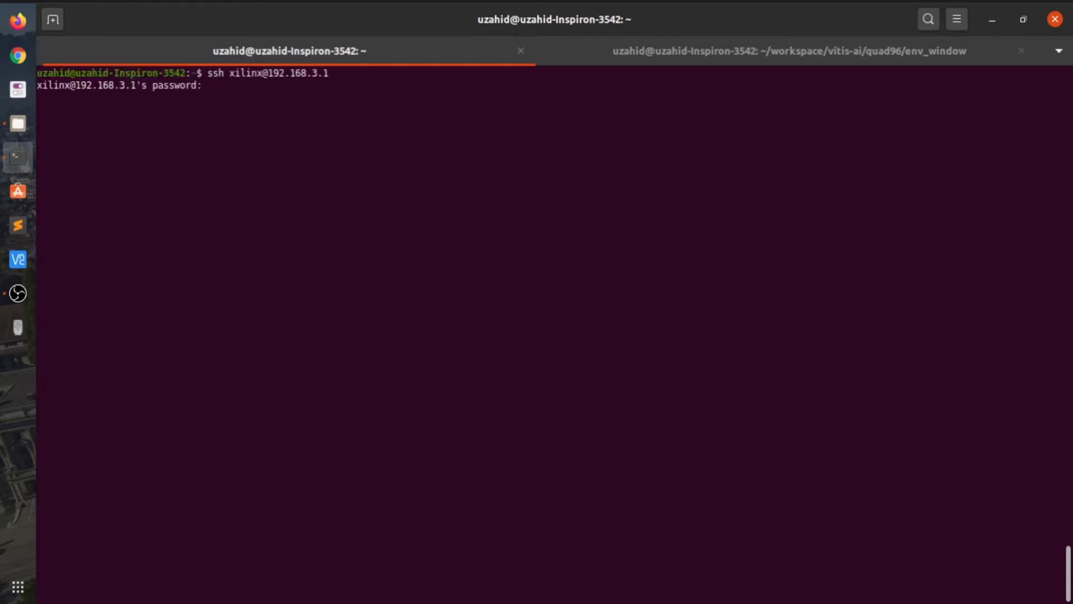
{"action": "key", "text": "Return"}
Enter sudo python3 connect_wifi.py to join the board to Wi-Fi.
{"action": "type", "text": "sudo"}
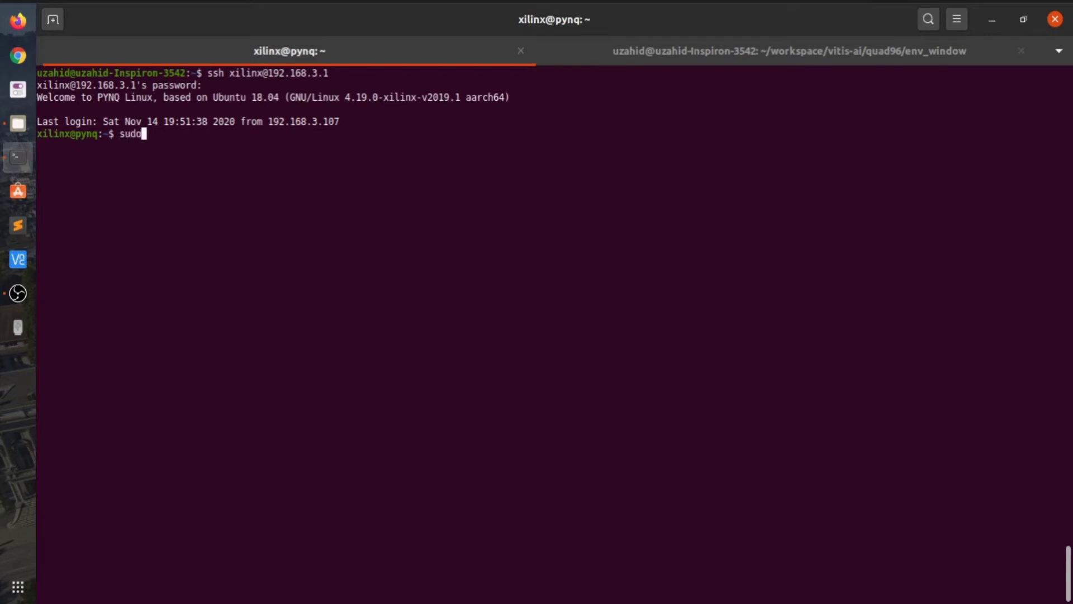
{"action": "type", "text": " pyton3"}
{"action": "key", "text": "BackSpace"}
{"action": "key", "text": "BackSpace"}
{"action": "key", "text": "BackSpace"}
{"action": "type", "text": "hon"}
{"action": "key", "text": "BackSpace"}
{"action": "type", "text": "3 connect_wifi.py"}
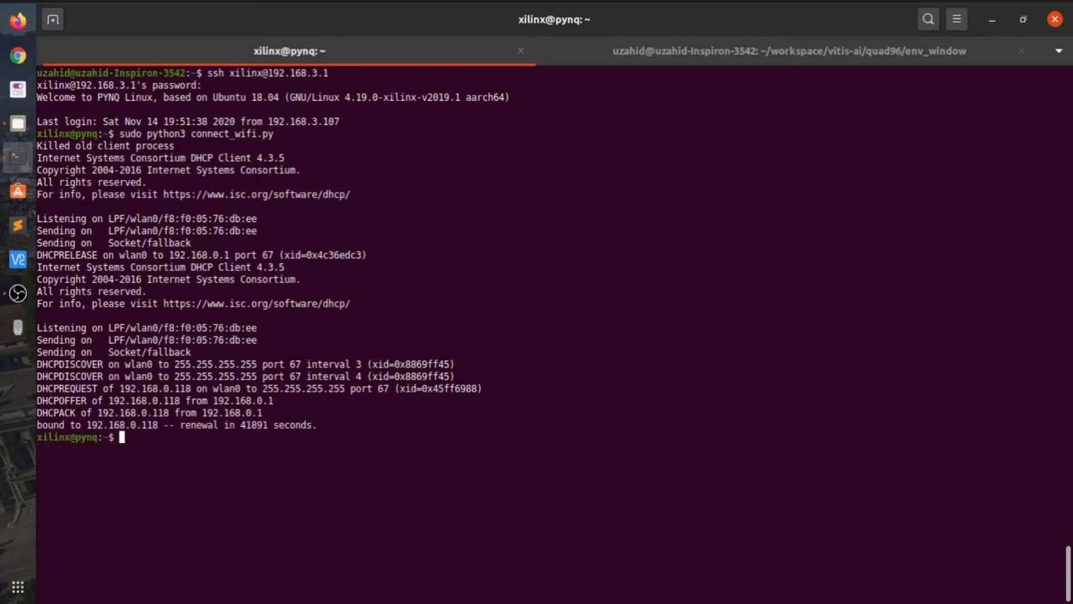
Start the board's VNC desktop with ./vnc.sh from quad96, then minimize the terminal.
{"action": "type", "text": "cd quad96/"}
{"action": "key", "text": "Return"}
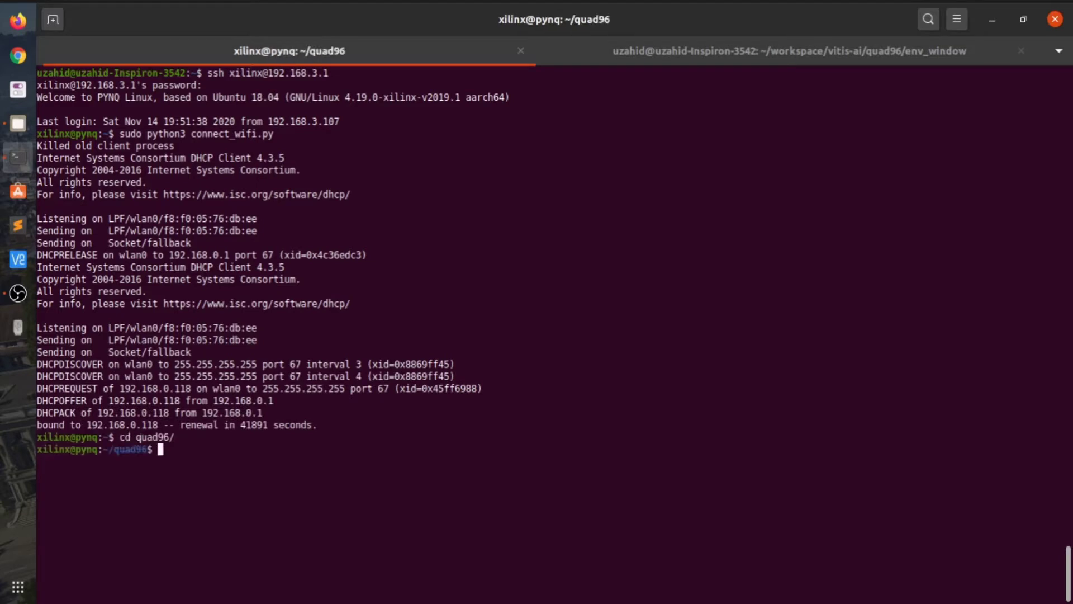
{"action": "type", "text": "./vnc.sh"}
{"action": "key", "text": "Return"}
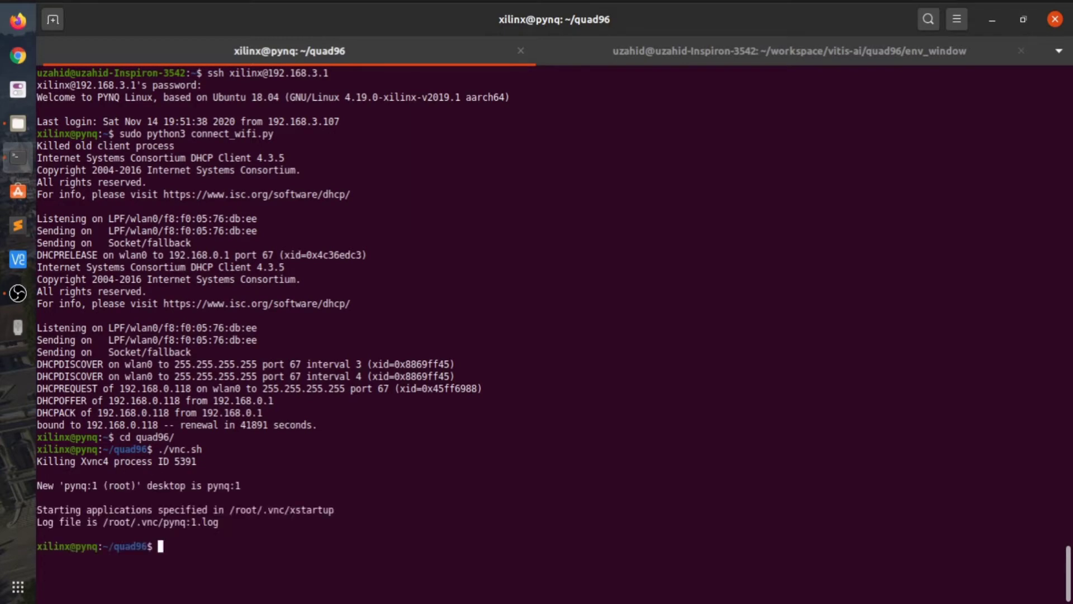
{"action": "key", "text": "super+d"}
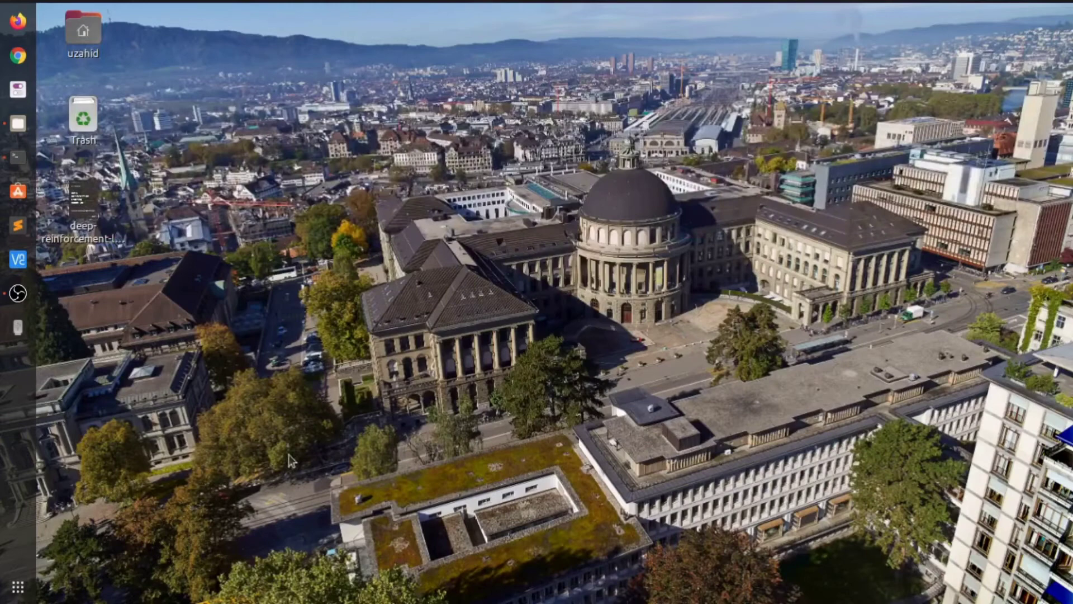
Connect VNC Viewer to the Ultra96v2 desktop and snap it to the screen's right half.
{"action": "left_click", "coordinate": [17, 259]}
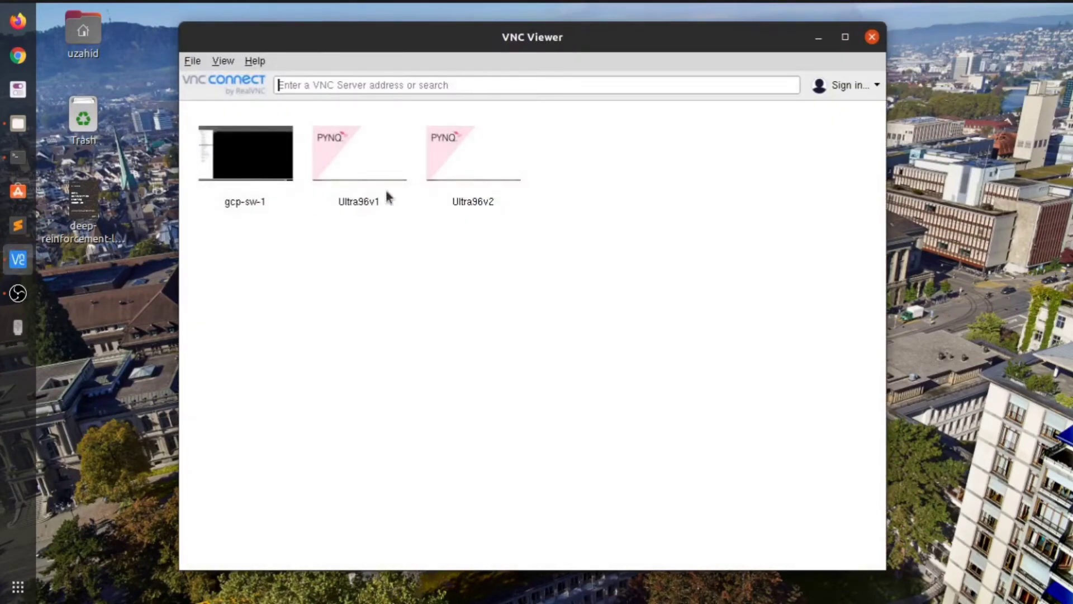
{"action": "right_click", "coordinate": [454, 185]}
{"action": "left_click", "coordinate": [497, 249]}
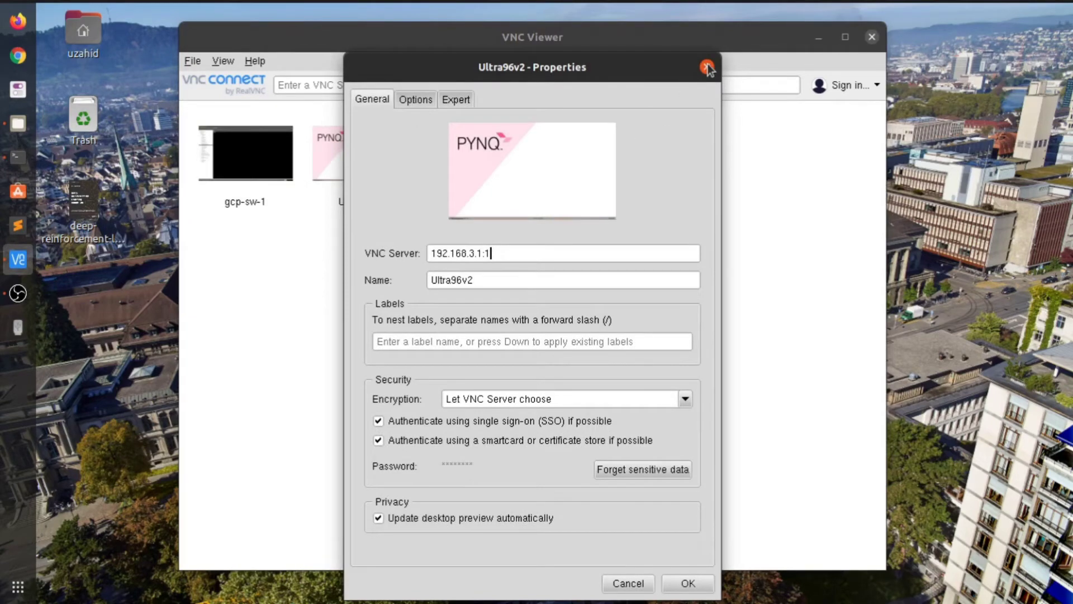
{"action": "left_click", "coordinate": [707, 68]}
{"action": "double_click", "coordinate": [513, 163]}
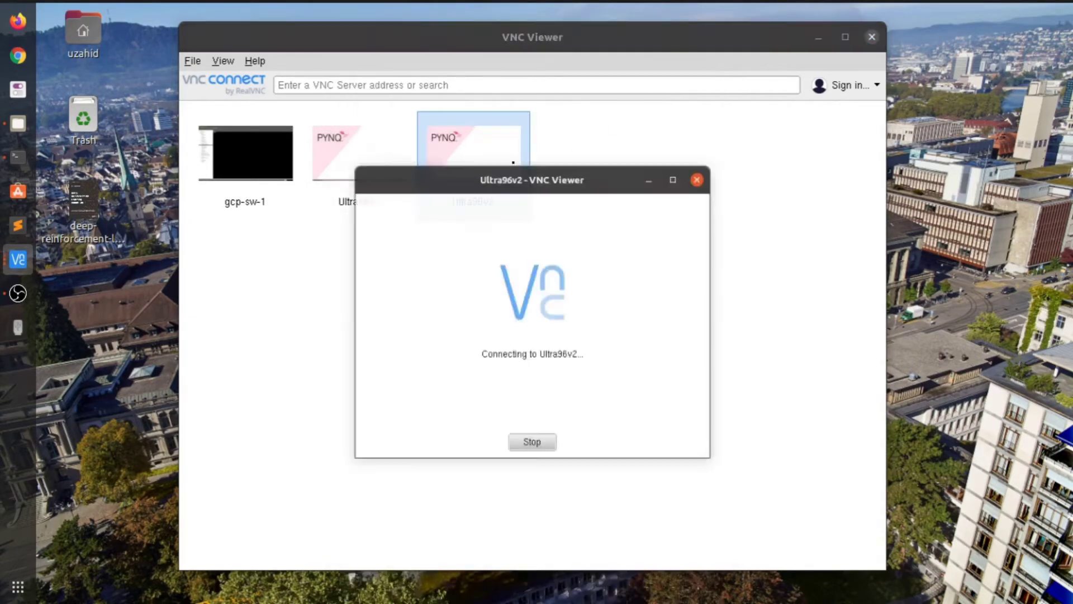
{"action": "key", "text": "super+Right"}
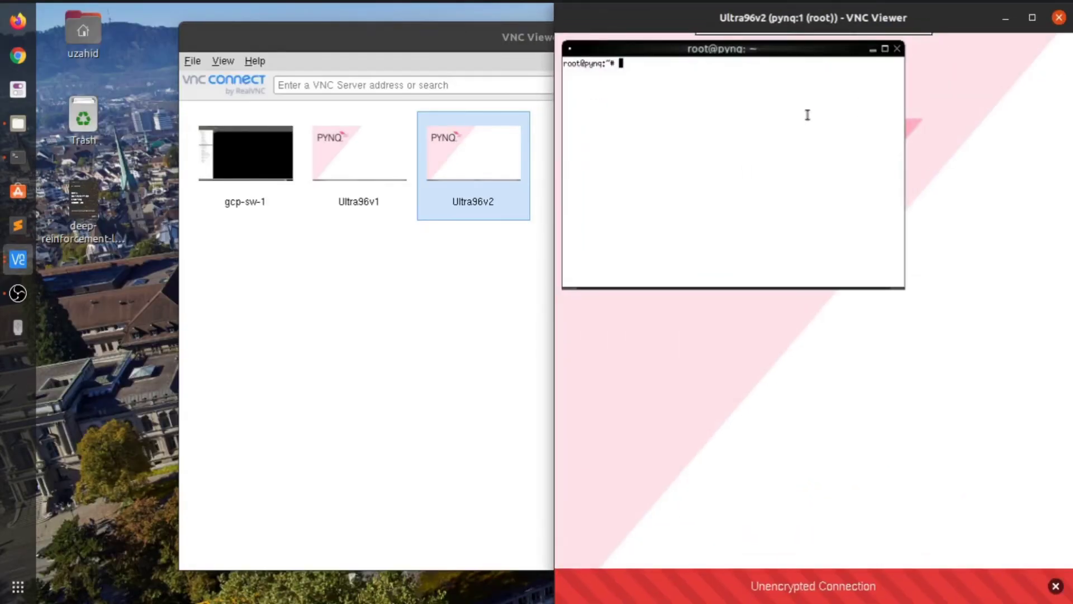
Move the remote terminal into /home/xilinx/quad96 and clear it, then return to the local terminal.
{"action": "type", "text": "cd /home/xilinx/quad96/"}
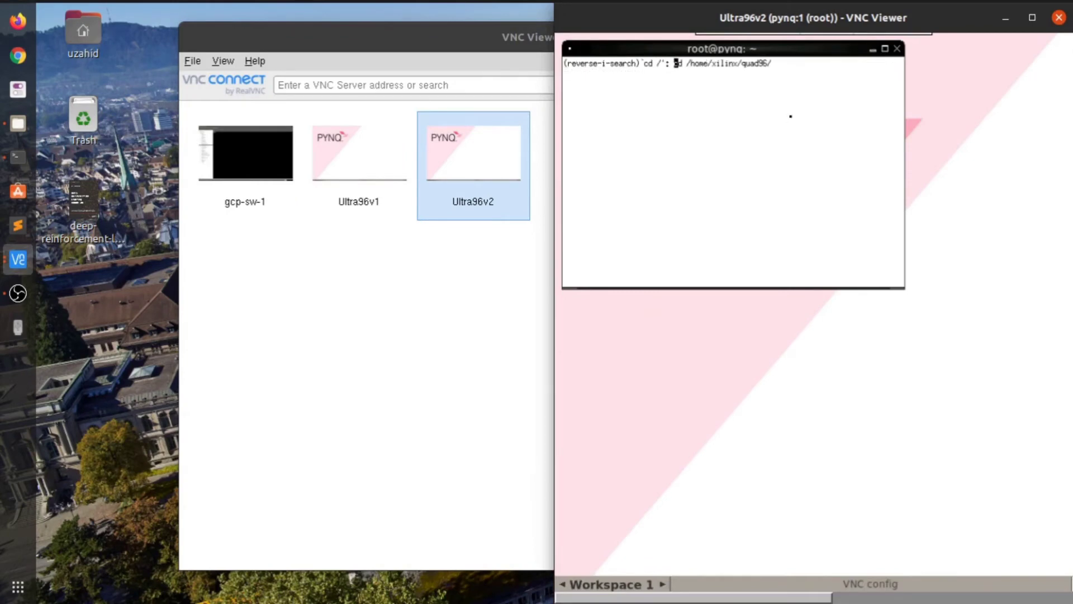
{"action": "key", "text": "Return"}
{"action": "type", "text": "cd quad96/"}
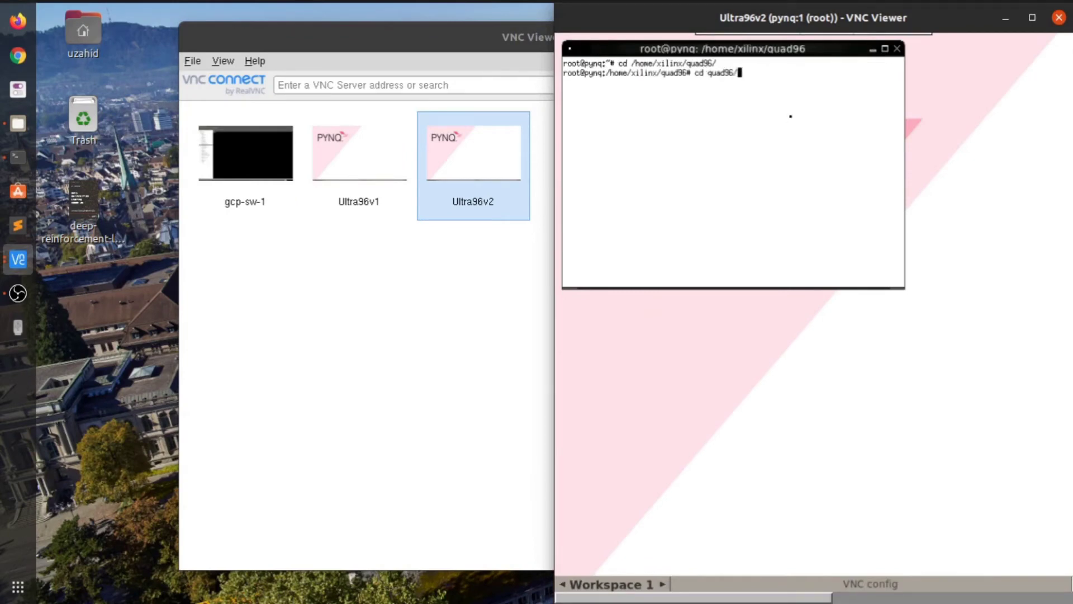
{"action": "key", "text": "Return"}
{"action": "key", "text": "ctrl+l"}
{"action": "key", "text": "ctrl+alt+Up"}
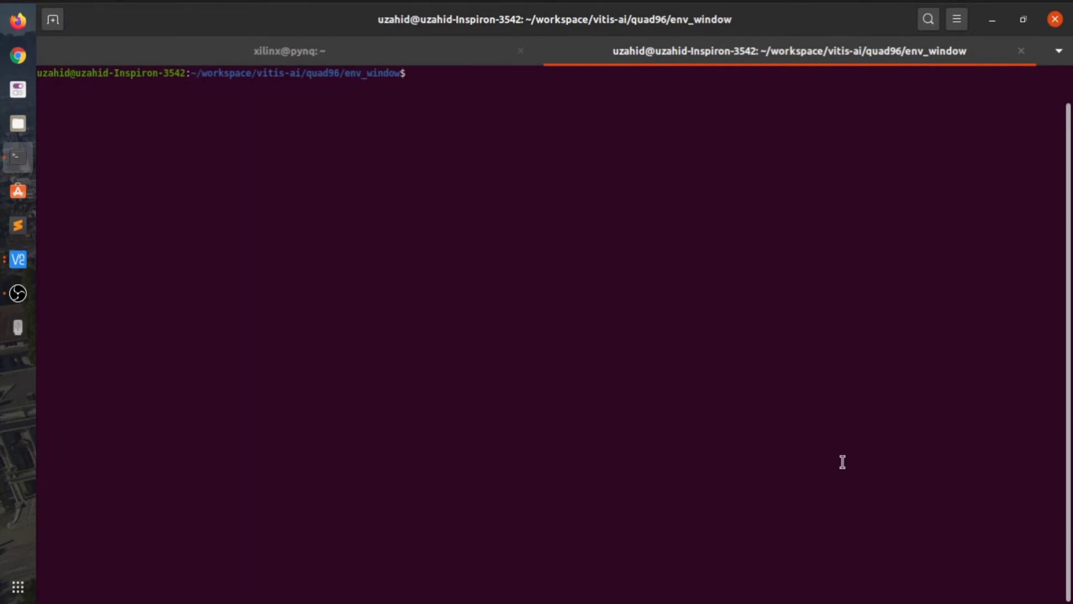
Show the saved address in env_ip.txt, then launch ./build/unity_sim.x86_64.
{"action": "key", "text": "Up"}
{"action": "key", "text": "Up"}
{"action": "key", "text": "Up"}
{"action": "key", "text": "Up"}
{"action": "key", "text": "Up"}
{"action": "key", "text": "Return"}
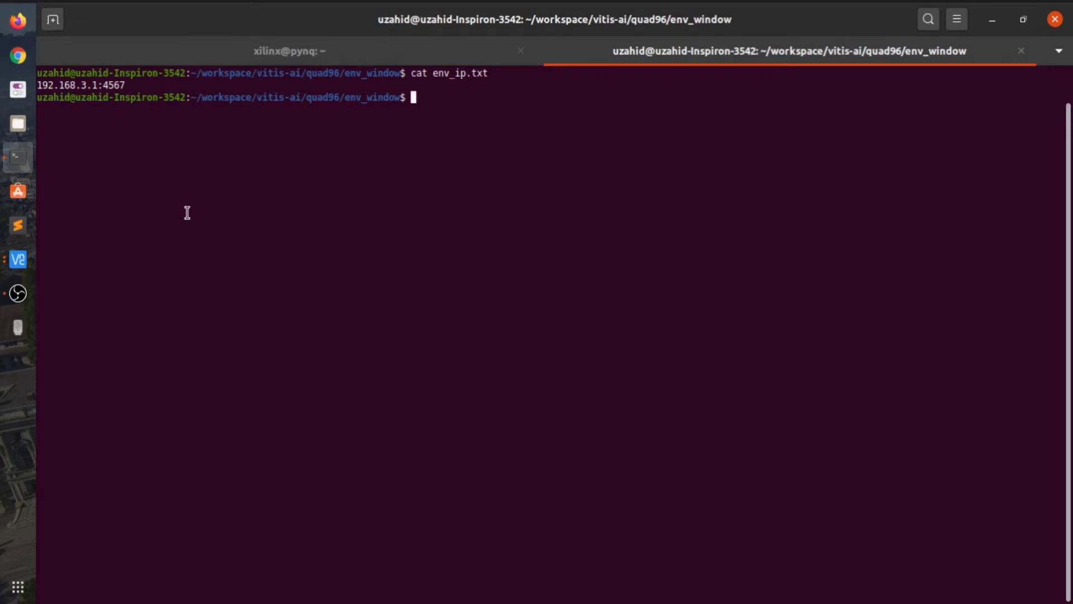
{"action": "type", "text": "./build/unity_sim.x86_64"}
{"action": "key", "text": "Return"}
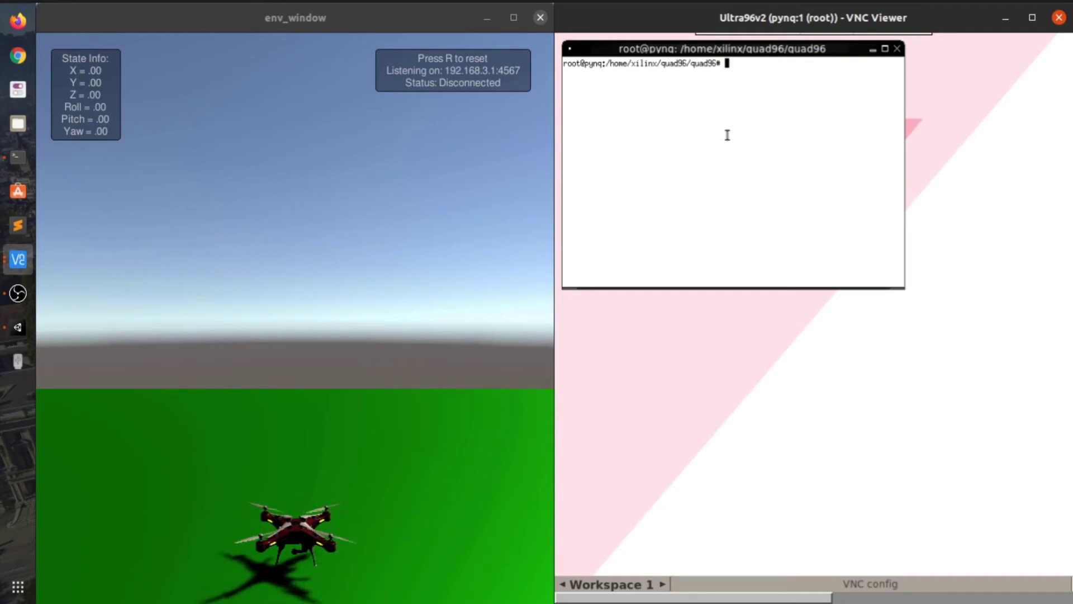
Run sudo python3 -m ultra96.test_quad with 10 episodes, sim_time 5, render window and camera position.
{"action": "type", "text": "sudo python3 -m ultra96.test_quad --episodes 10 --sim_time 5 --render_window --camera_pos"}
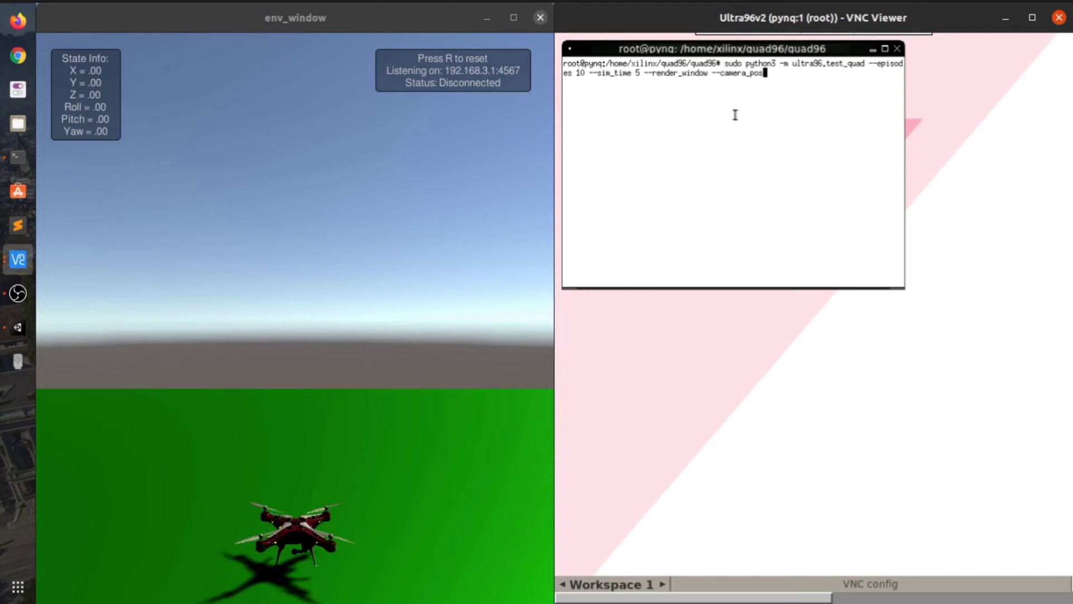
{"action": "key", "text": "Return"}
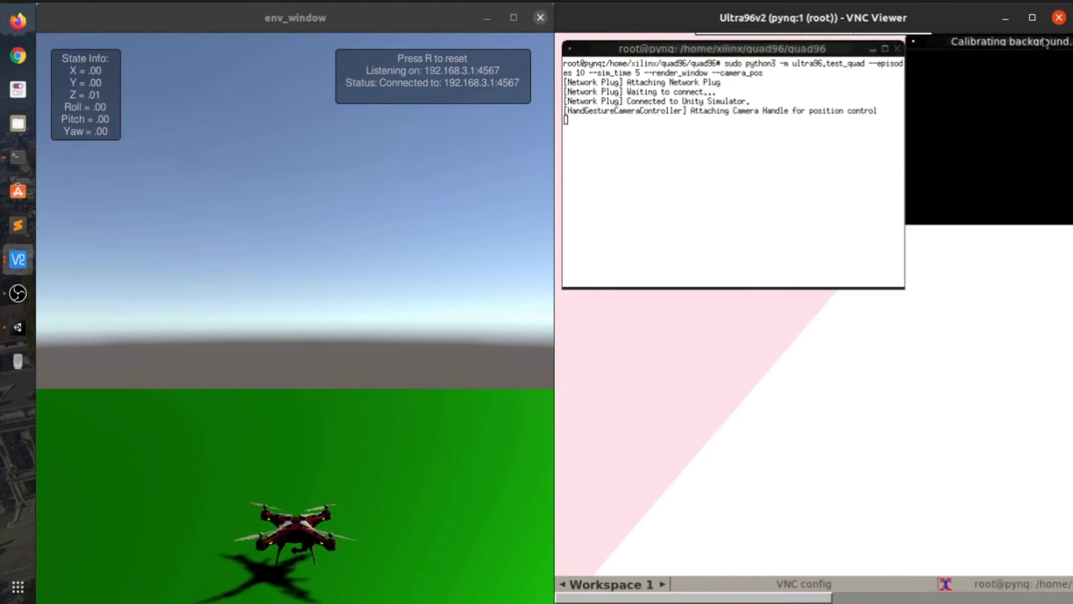
Drag the Calibrating and Video Feed windows over the board's terminal.
{"action": "left_click_drag", "start_coordinate": [1044, 43], "coordinate": [808, 110]}
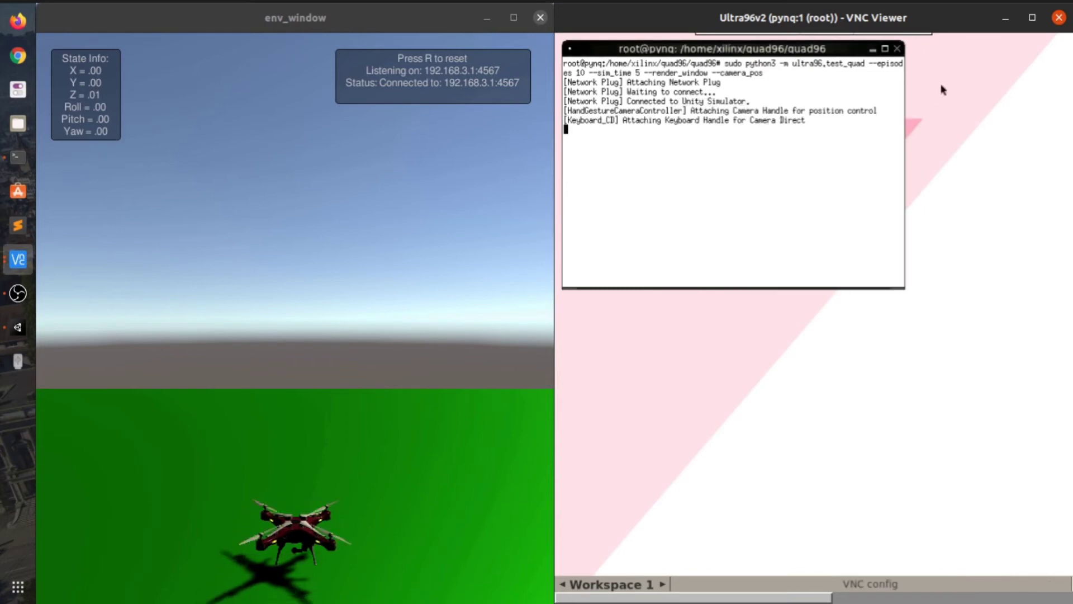
{"action": "left_click_drag", "start_coordinate": [1015, 42], "coordinate": [787, 105]}
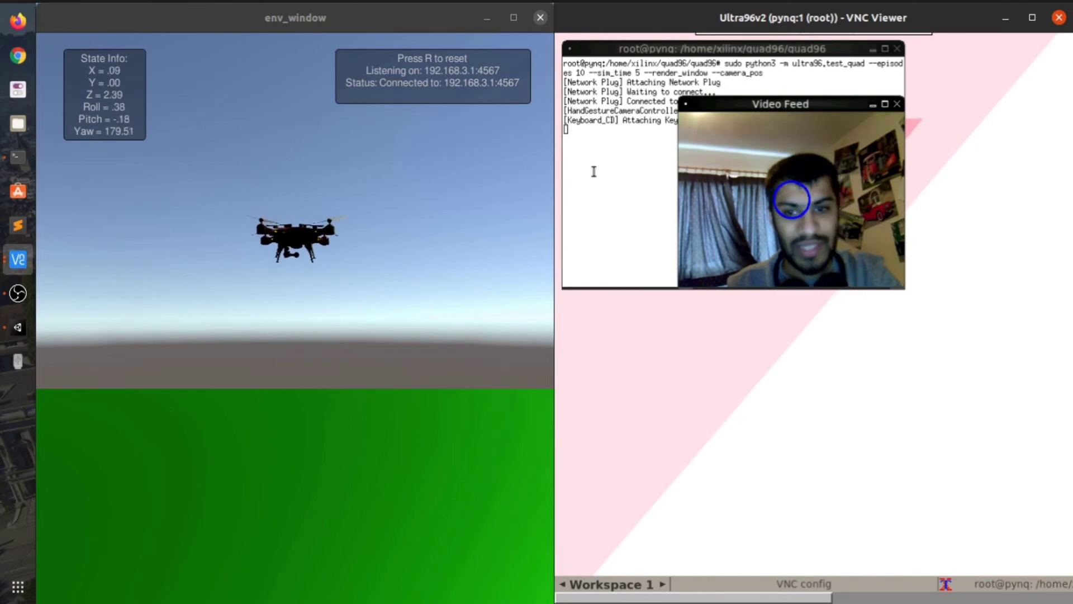